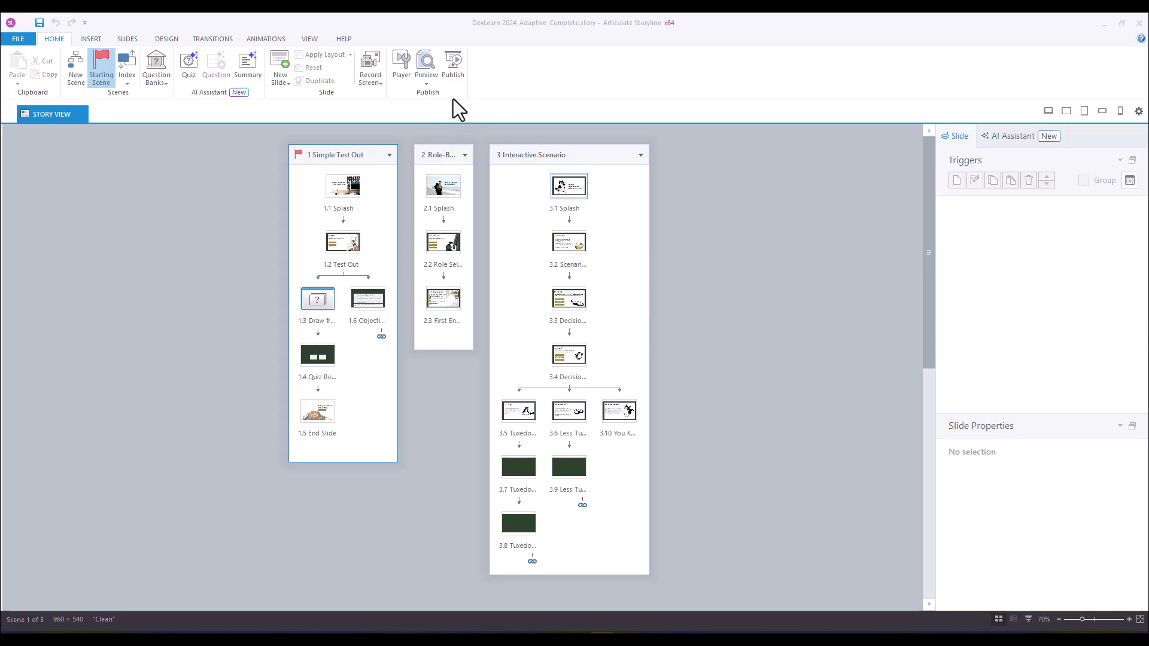
- Select the Interactive Scenario scene in the DevLearn 2024_Adaptive_Complete story view
{"action": "left_click", "coordinate": [504, 167]}
- Preview the Interactive Scenario scene, answering 'Obviously He Wants Tum Rub' then 'Keep Tummy Rubbing'
{"action": "left_click", "coordinate": [429, 85]}
{"action": "left_click", "coordinate": [435, 111]}
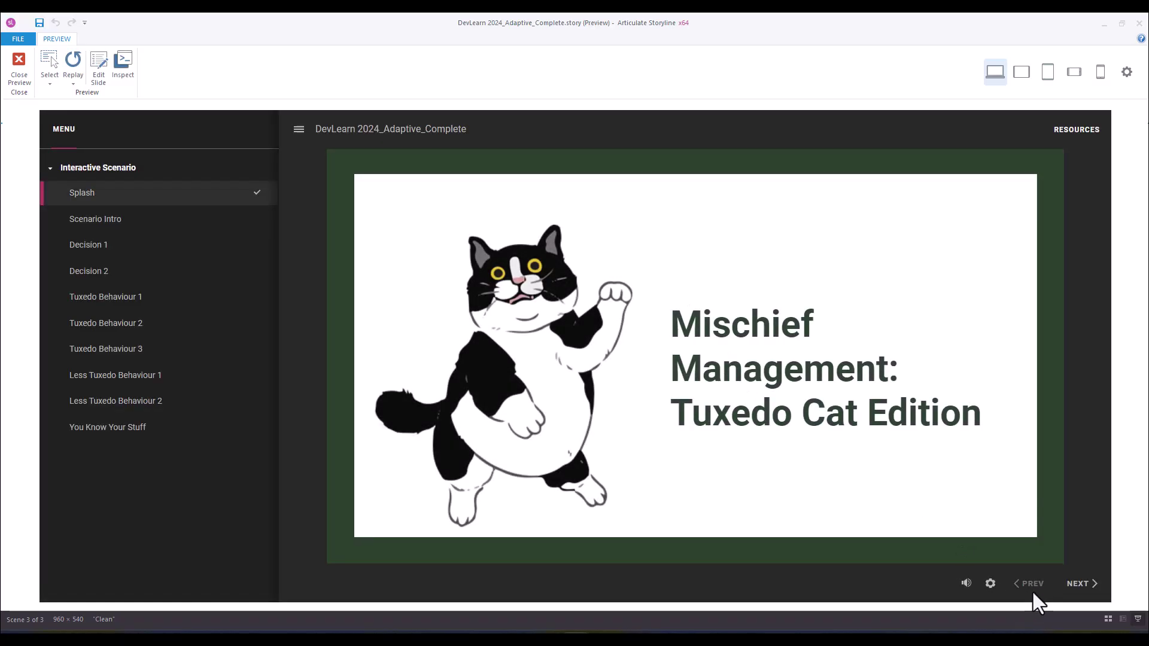
{"action": "left_click", "coordinate": [1080, 587]}
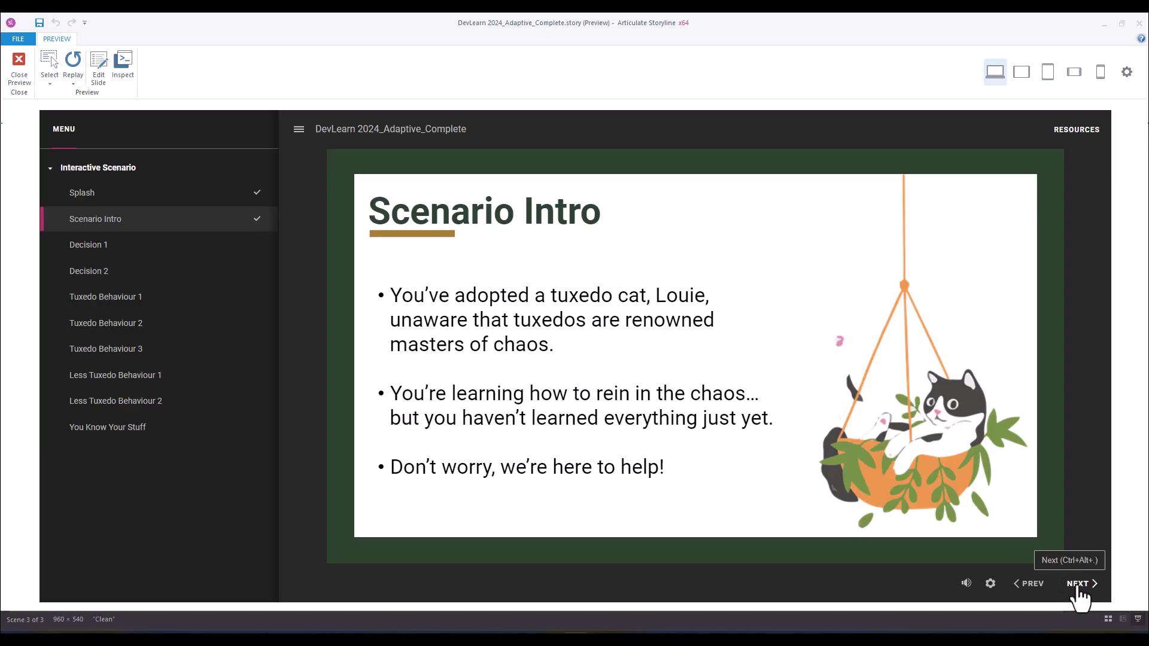
{"action": "left_click", "coordinate": [1078, 584]}
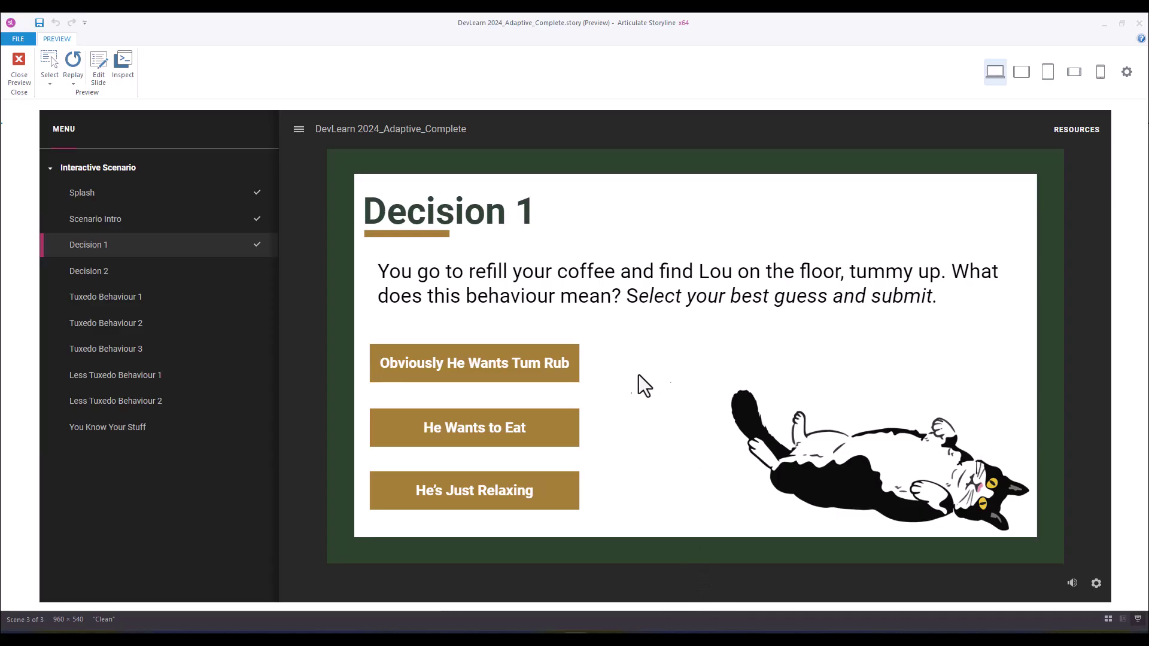
{"action": "left_click", "coordinate": [572, 364]}
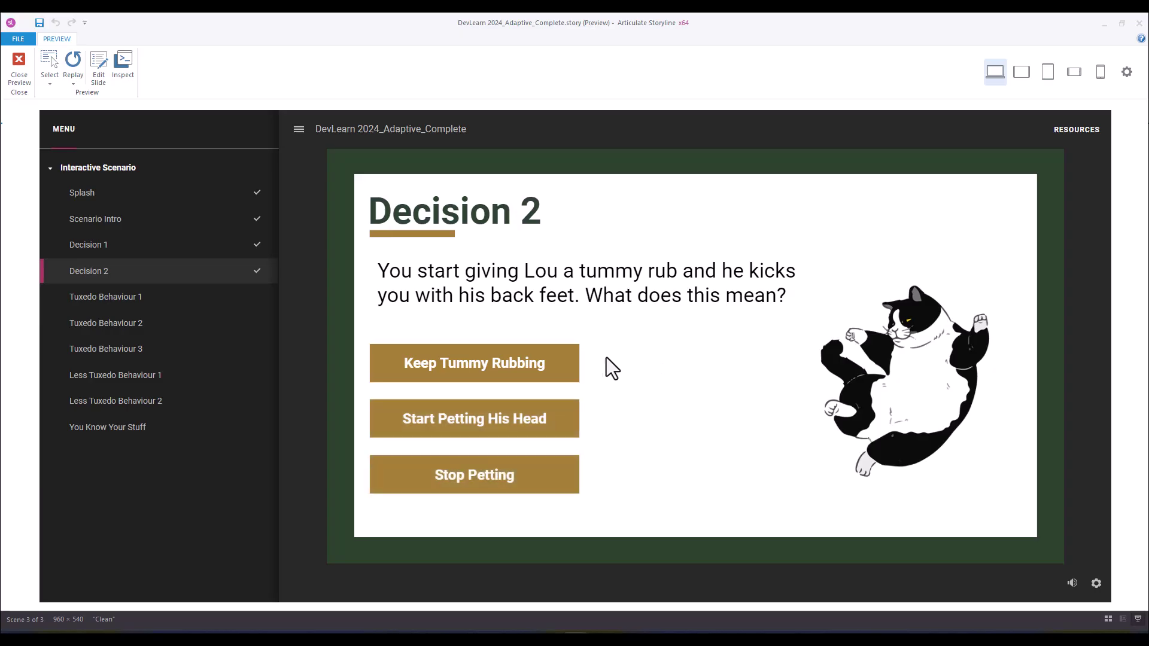
{"action": "left_click", "coordinate": [560, 374]}
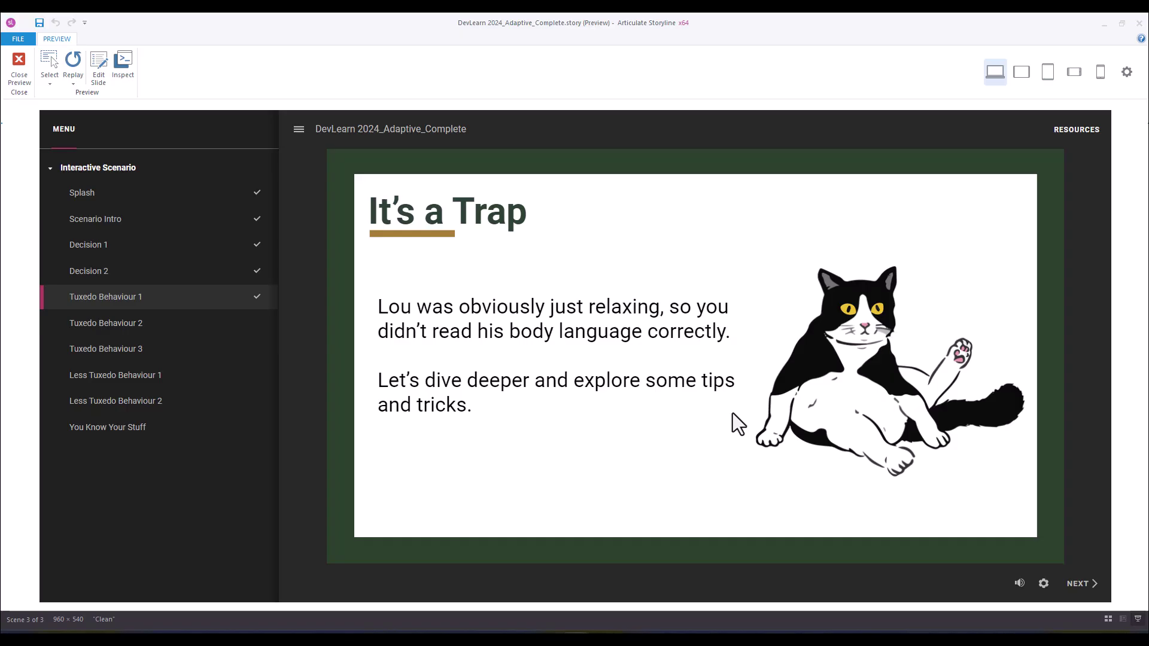
- Replay Decision 1 with 'He Wants to Eat' and Decision 2 with 'Start Petting His Head'
{"action": "left_click", "coordinate": [97, 247]}
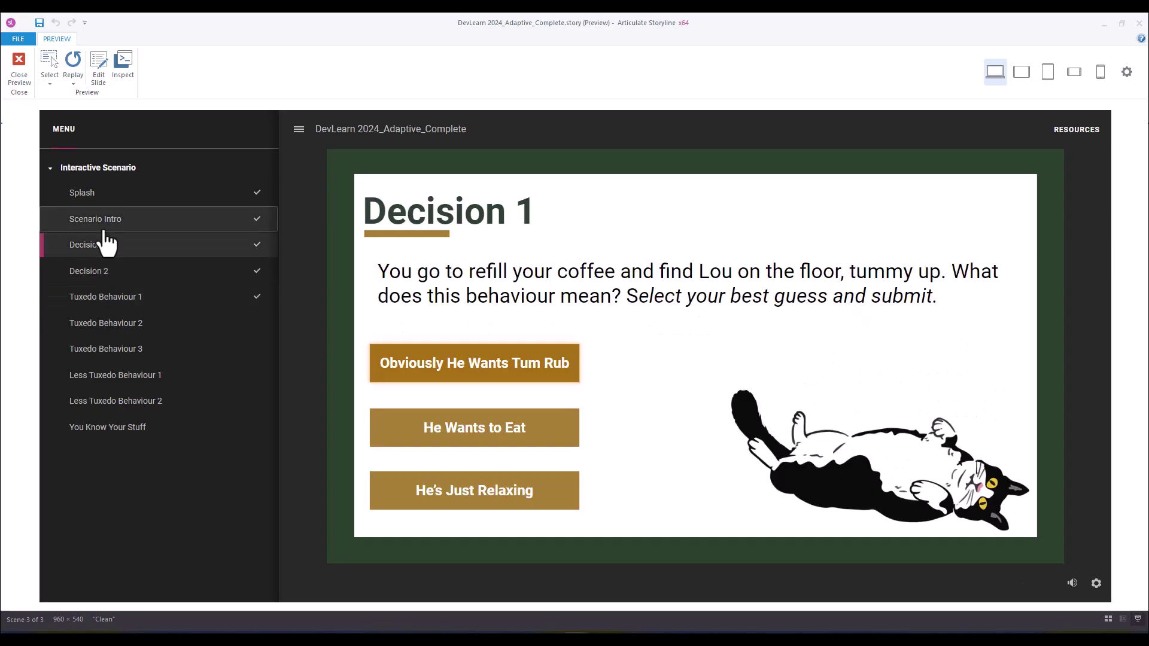
{"action": "left_click", "coordinate": [469, 377]}
{"action": "left_click", "coordinate": [482, 441]}
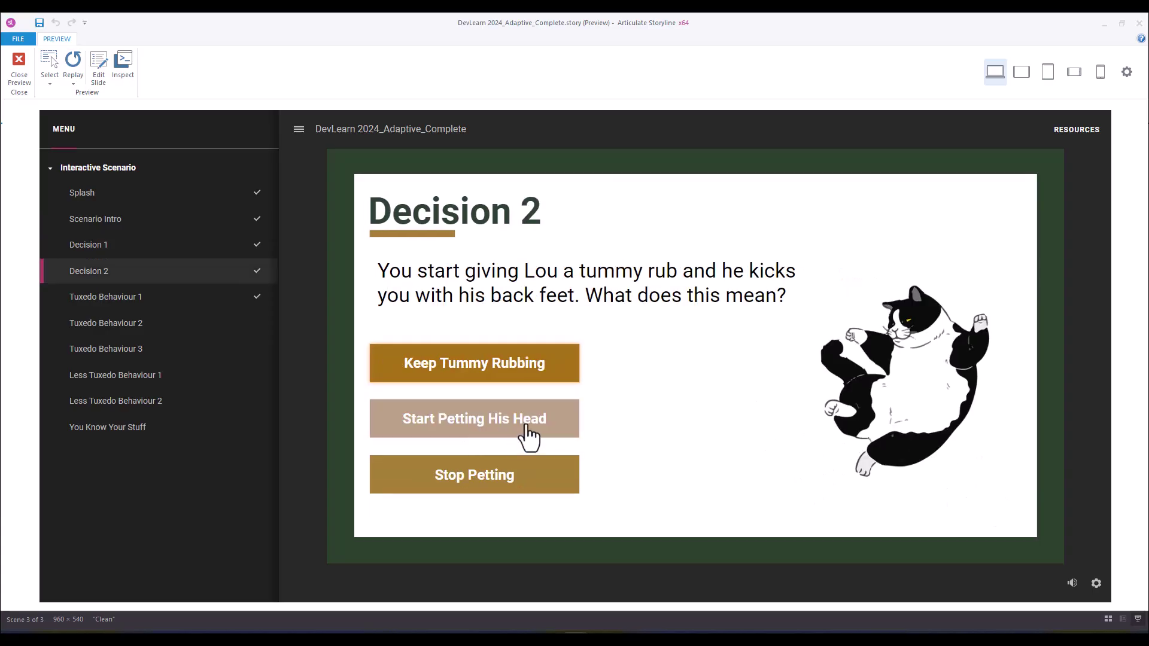
{"action": "left_click", "coordinate": [562, 426]}
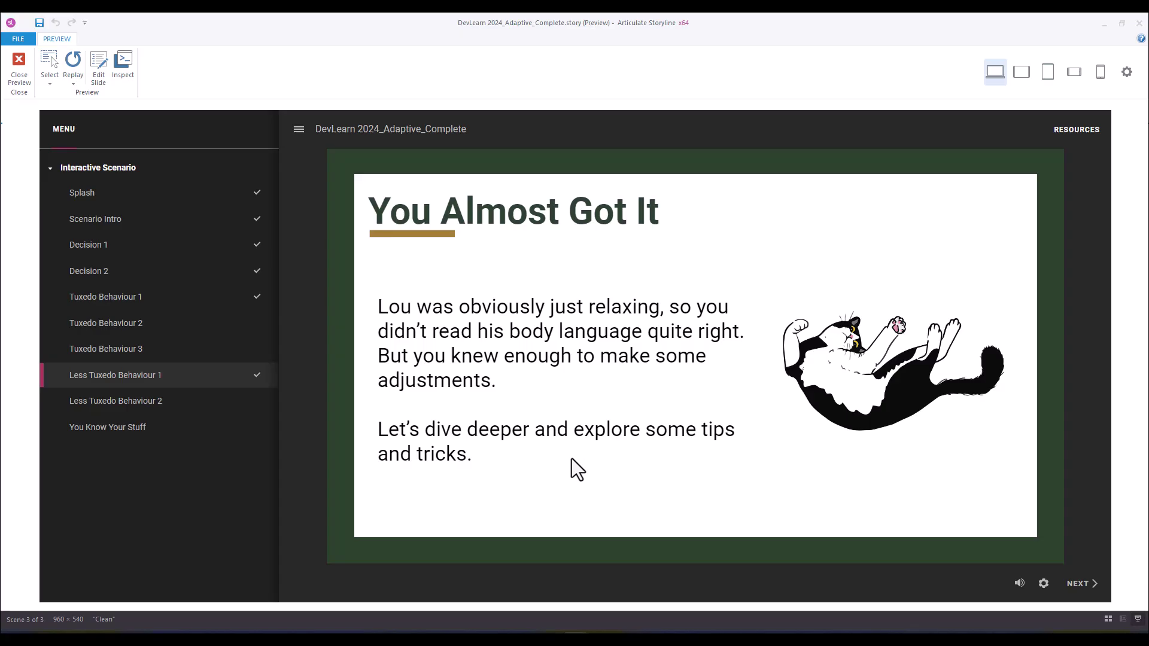
- Replay Decision 1 with 'He's Just Relaxing' and Decision 2 with 'Stop Petting'
{"action": "left_click", "coordinate": [94, 252]}
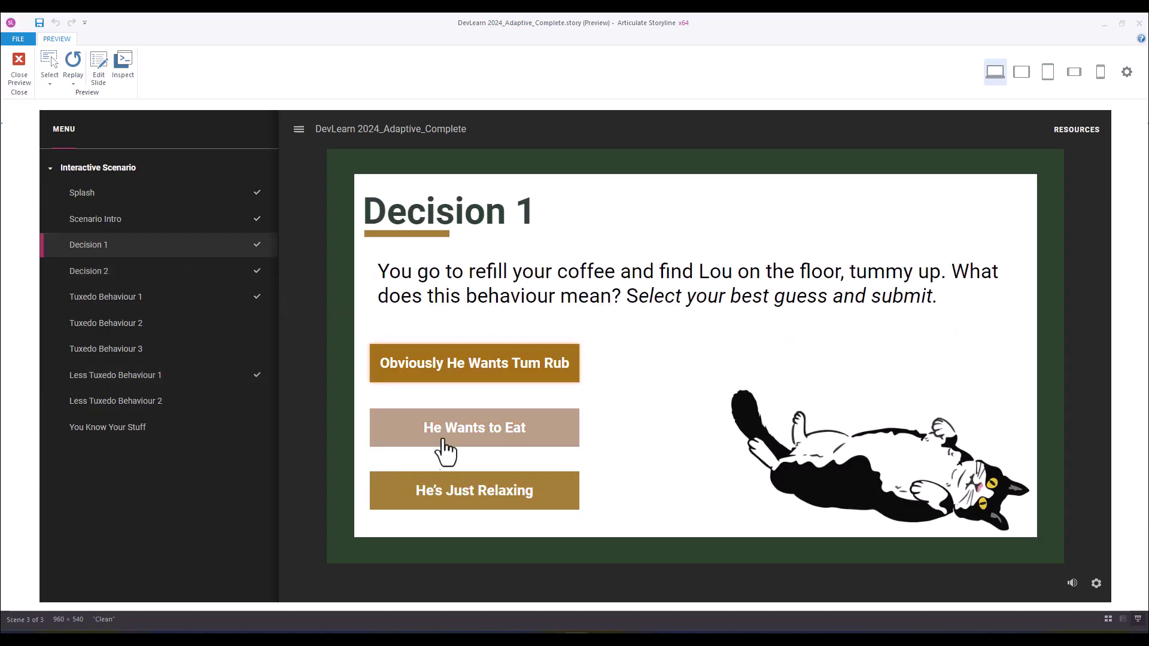
{"action": "left_click", "coordinate": [437, 504]}
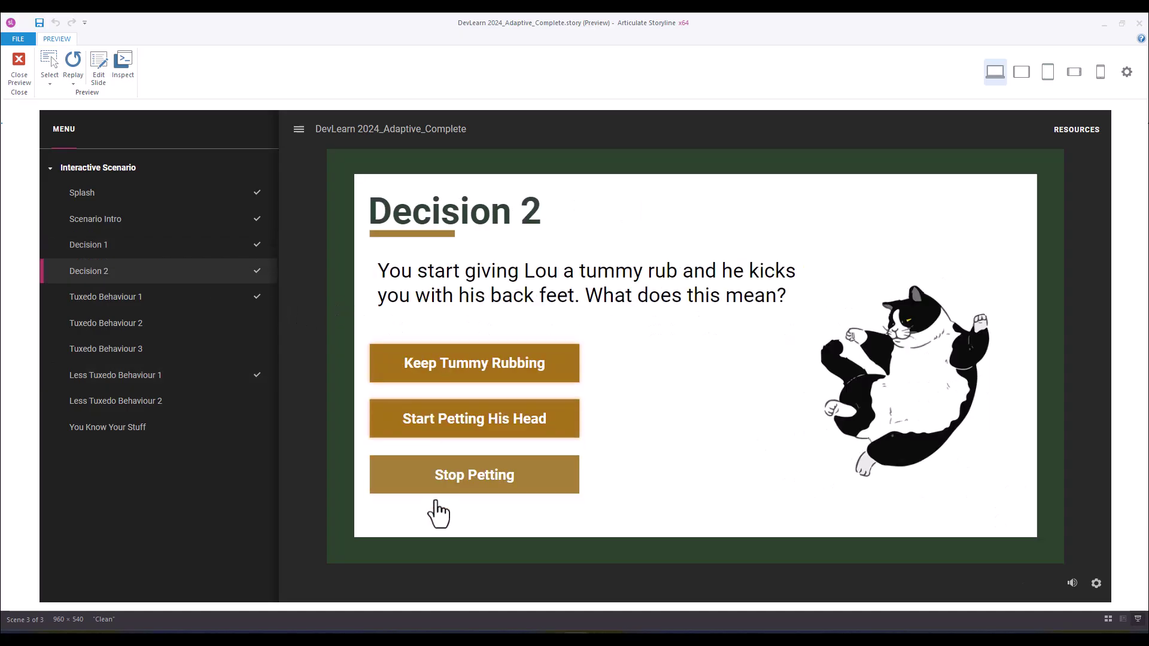
{"action": "left_click", "coordinate": [506, 482]}
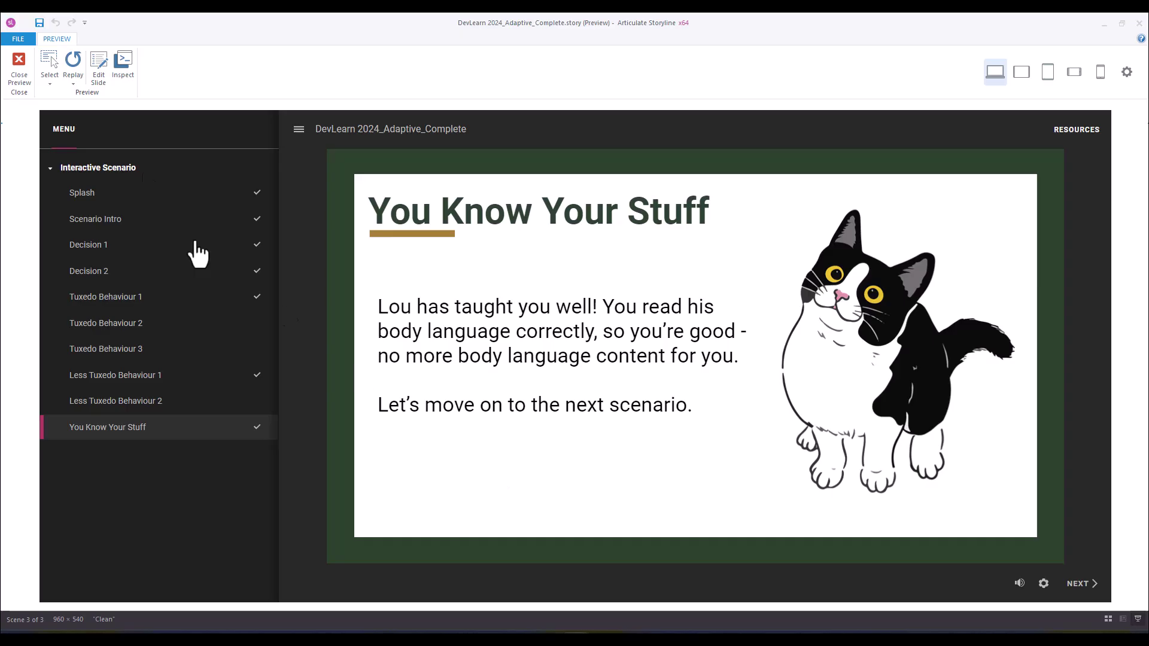
- Revisit the Decision 1 and Decision 2 slides from the preview menu, then close the preview
{"action": "left_click", "coordinate": [134, 248]}
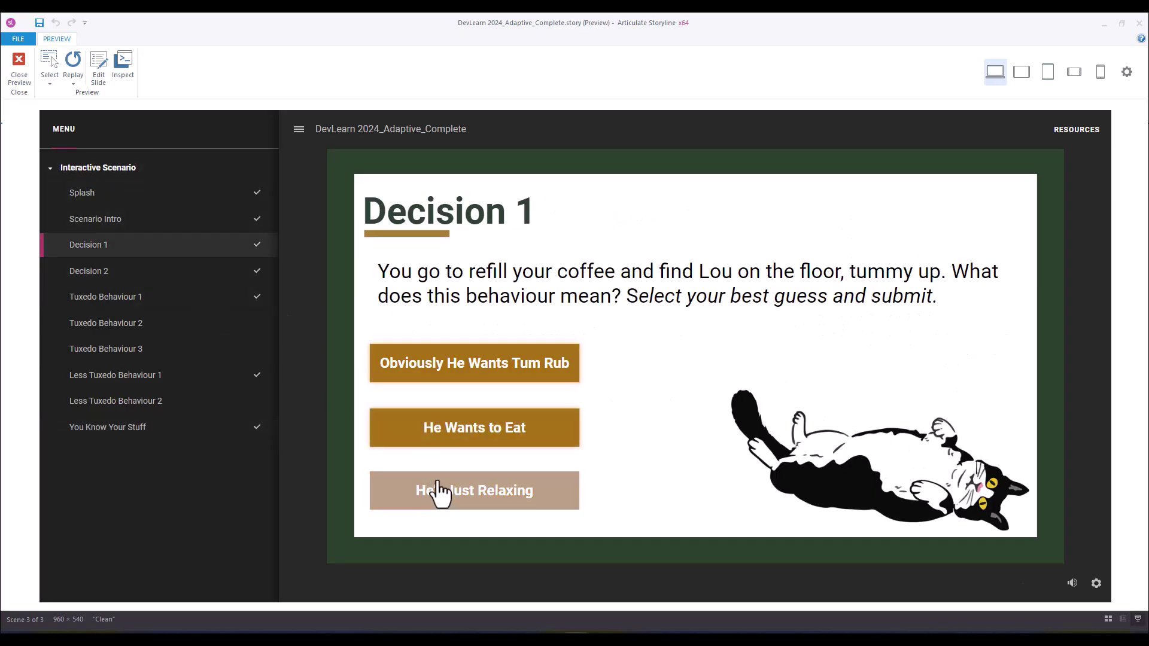
{"action": "left_click", "coordinate": [106, 271]}
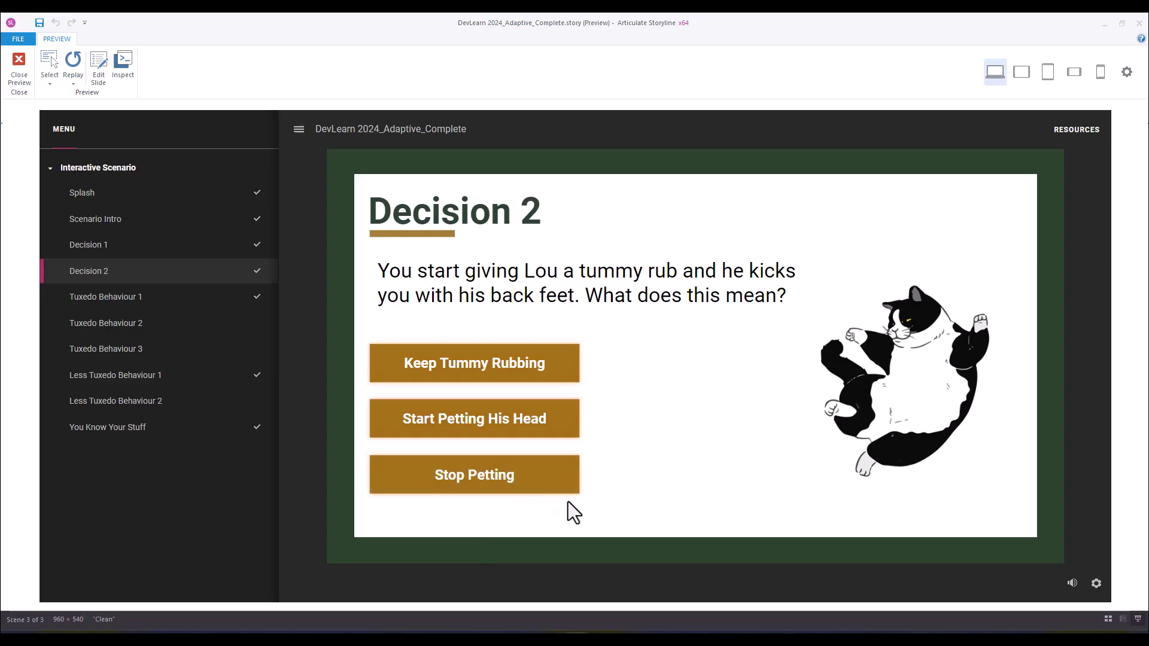
{"action": "left_click", "coordinate": [20, 85]}
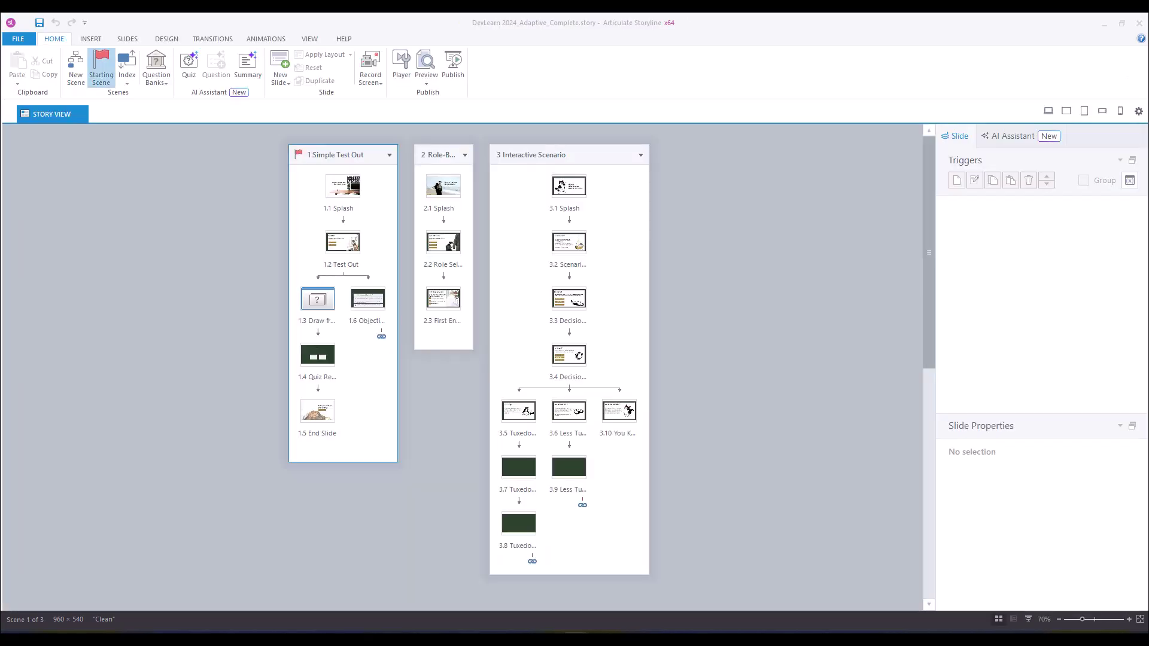
- Minimize the Complete project and step from 3.1 Splash through to 3.4 Decision 2
{"action": "left_click", "coordinate": [1106, 26]}
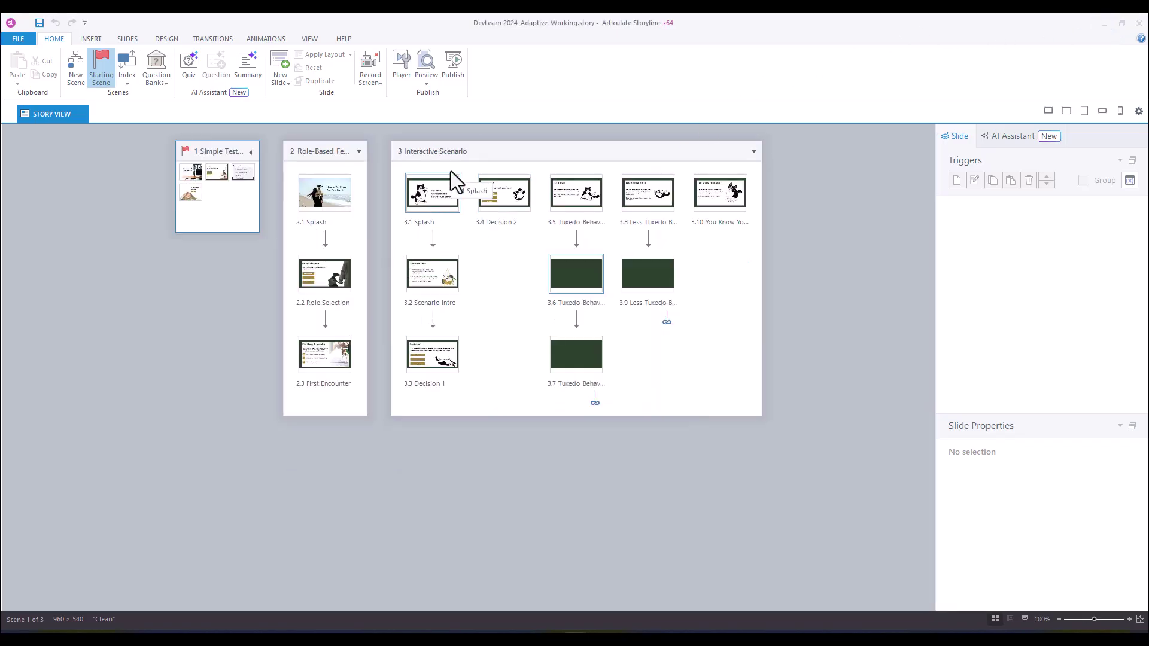
{"action": "left_click", "coordinate": [433, 196]}
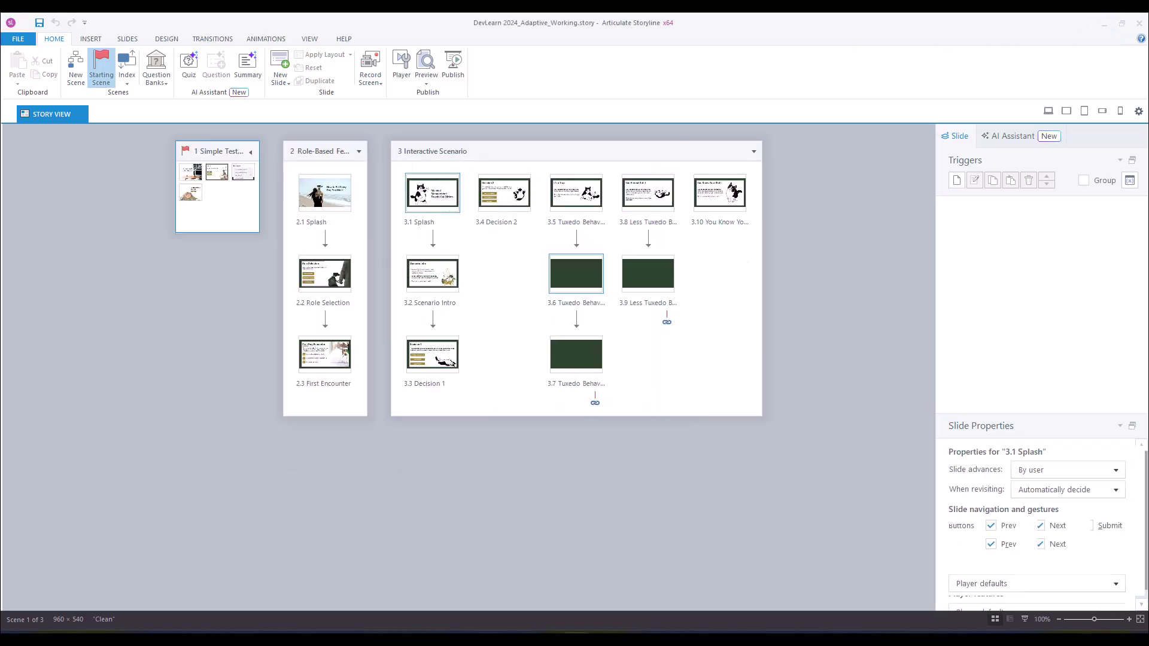
{"action": "double_click", "coordinate": [440, 205]}
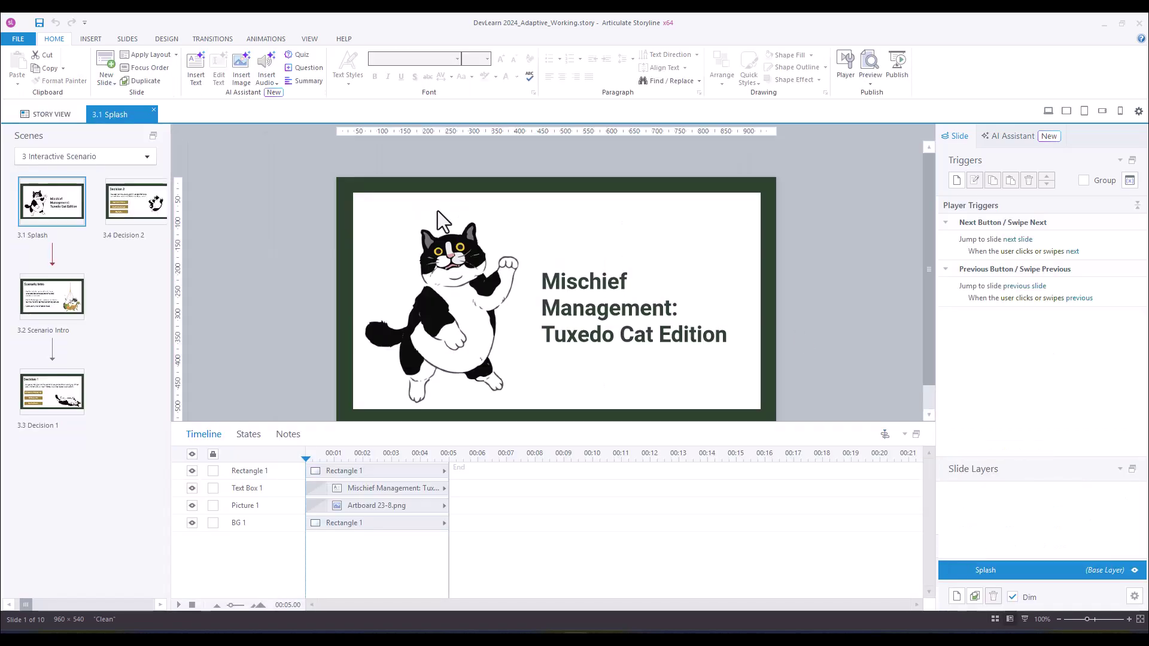
{"action": "left_click", "coordinate": [77, 307]}
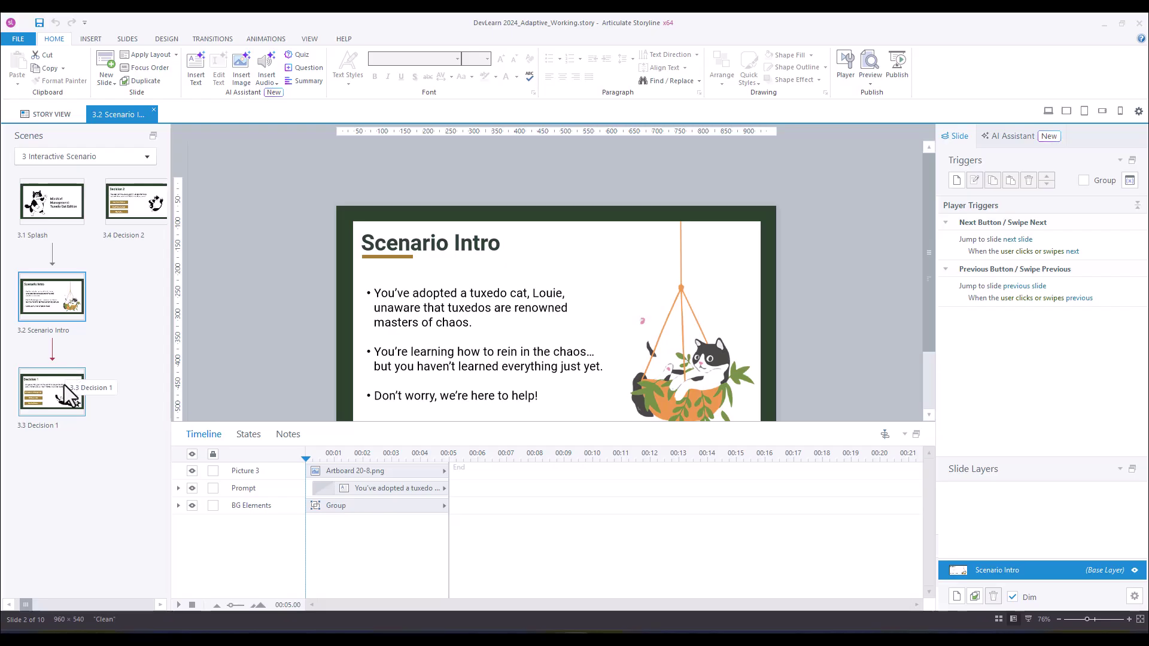
{"action": "left_click", "coordinate": [66, 387]}
{"action": "left_click", "coordinate": [130, 199]}
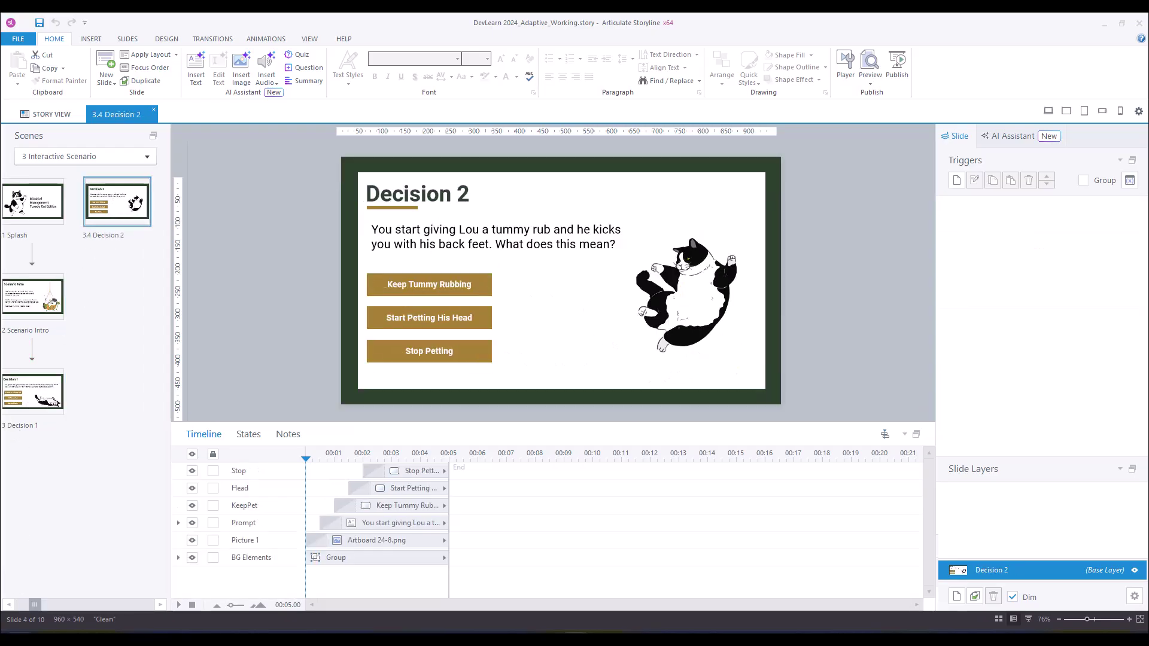
{"action": "mouse_move", "coordinate": [37, 605]}
{"action": "left_mouse_down"}
{"action": "mouse_move", "coordinate": [148, 609]}
{"action": "mouse_move", "coordinate": [18, 608]}
{"action": "left_mouse_up"}
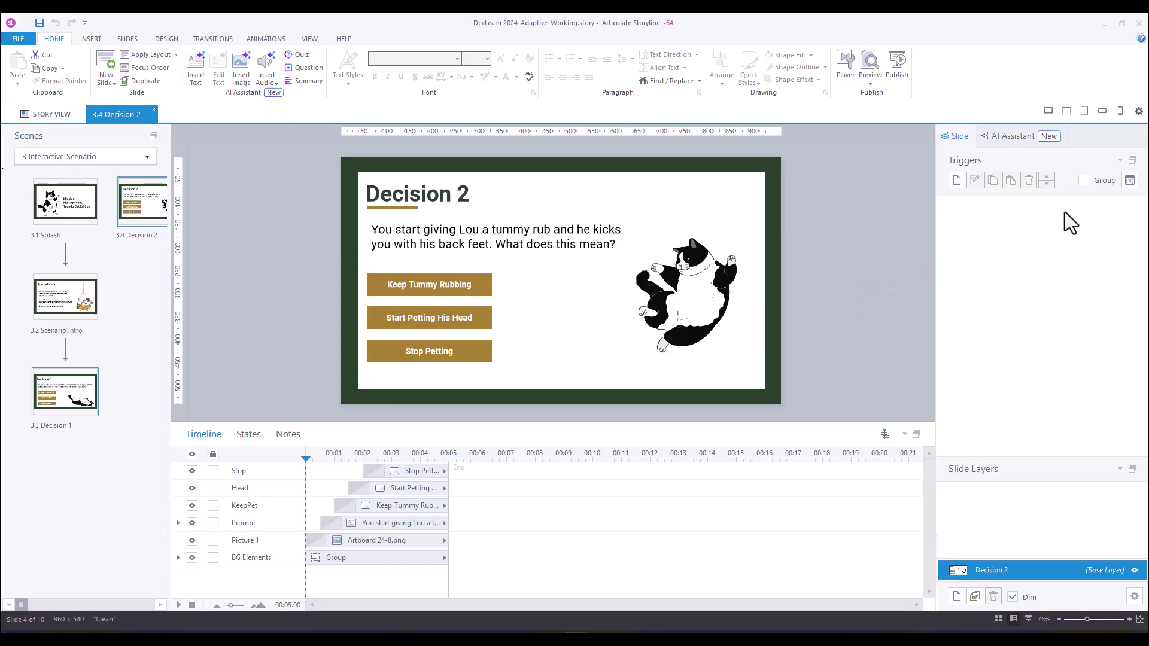
- In the Variables dialog, add a Number variable named Decision1 with default value 0
{"action": "left_click", "coordinate": [1130, 180]}
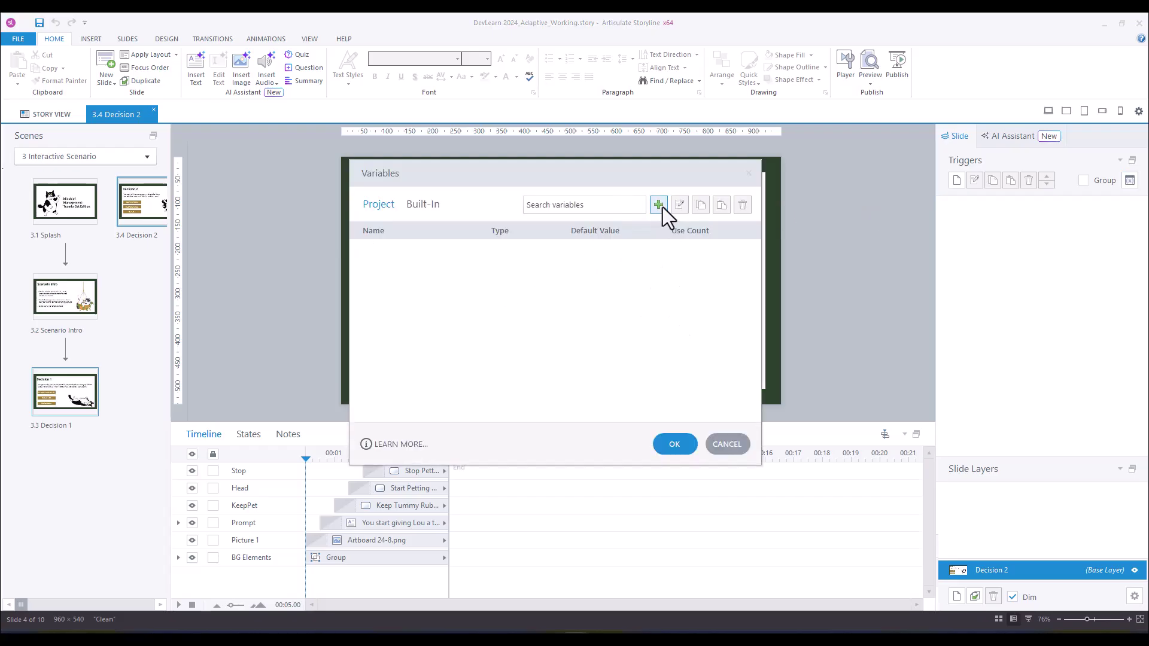
{"action": "left_click", "coordinate": [663, 207]}
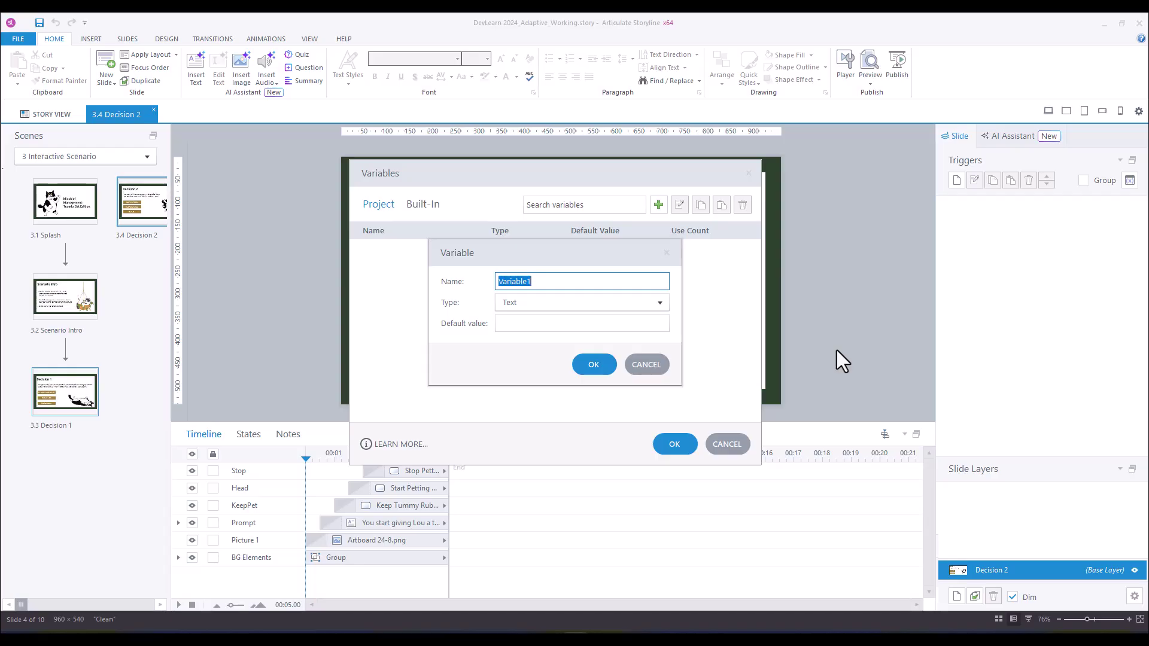
{"action": "type", "text": "Decision1"}
{"action": "left_click", "coordinate": [598, 304]}
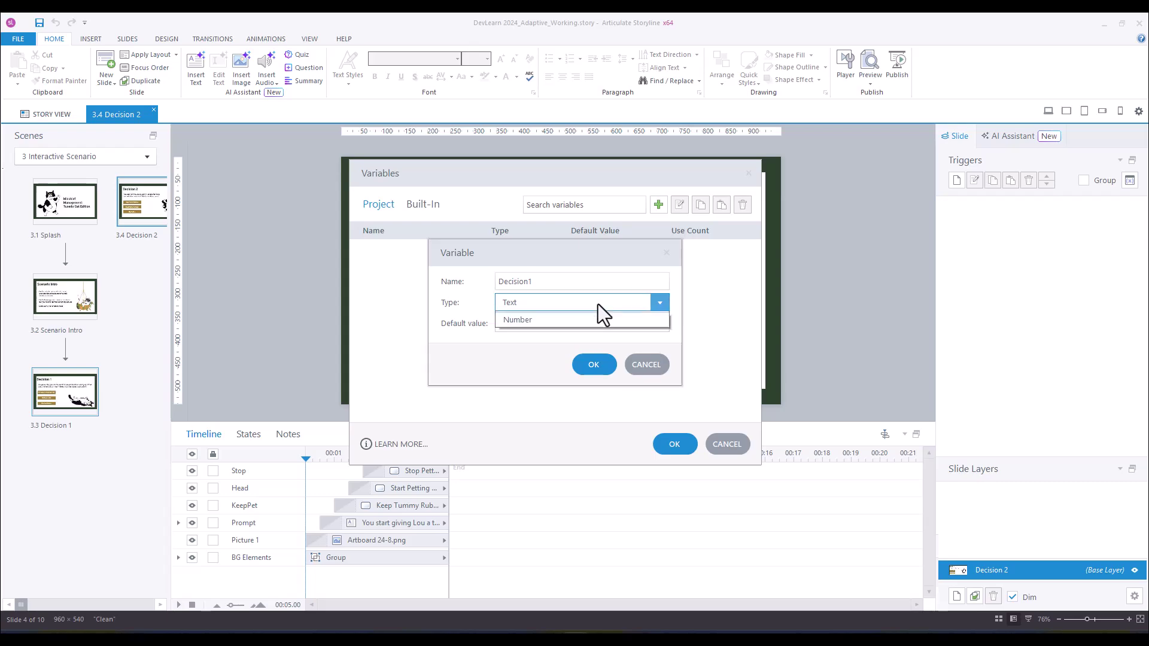
{"action": "left_click", "coordinate": [554, 343]}
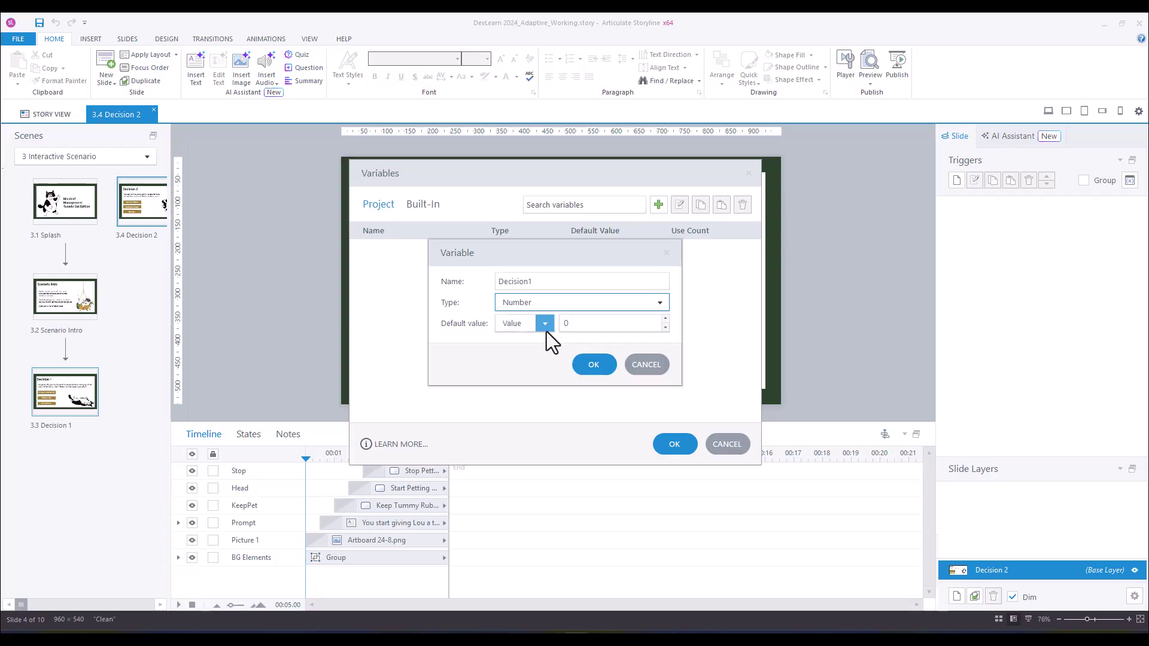
{"action": "left_click", "coordinate": [591, 365]}
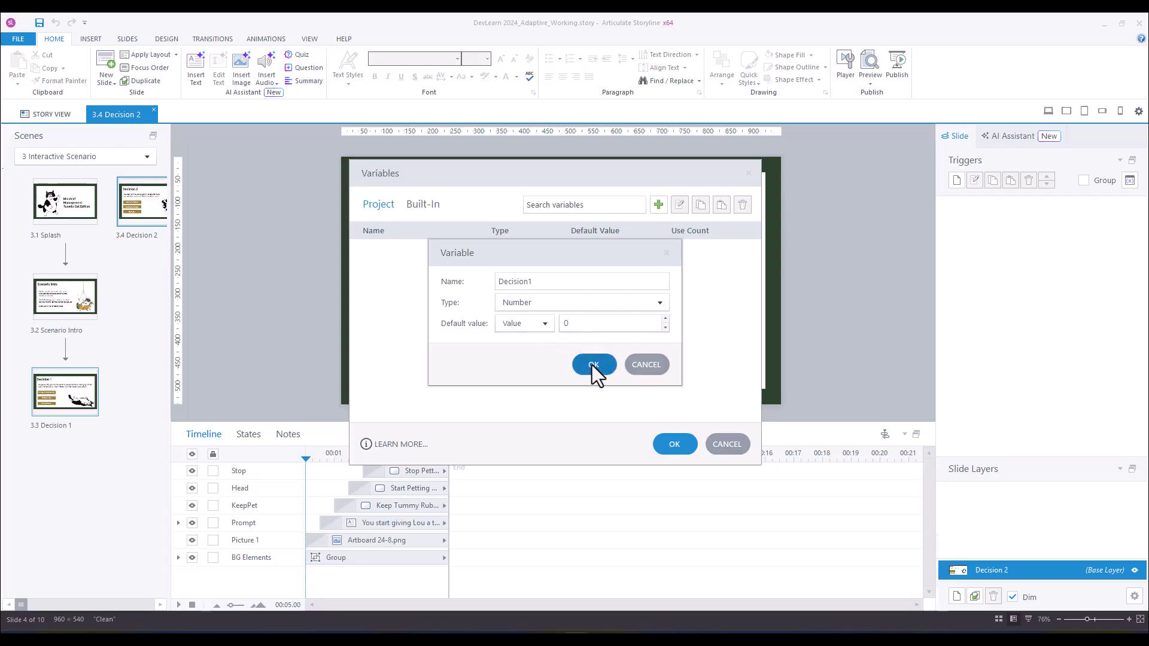
- Add a second Number variable, Decision2, with default 0 and close the Variables dialog
{"action": "left_click", "coordinate": [659, 205]}
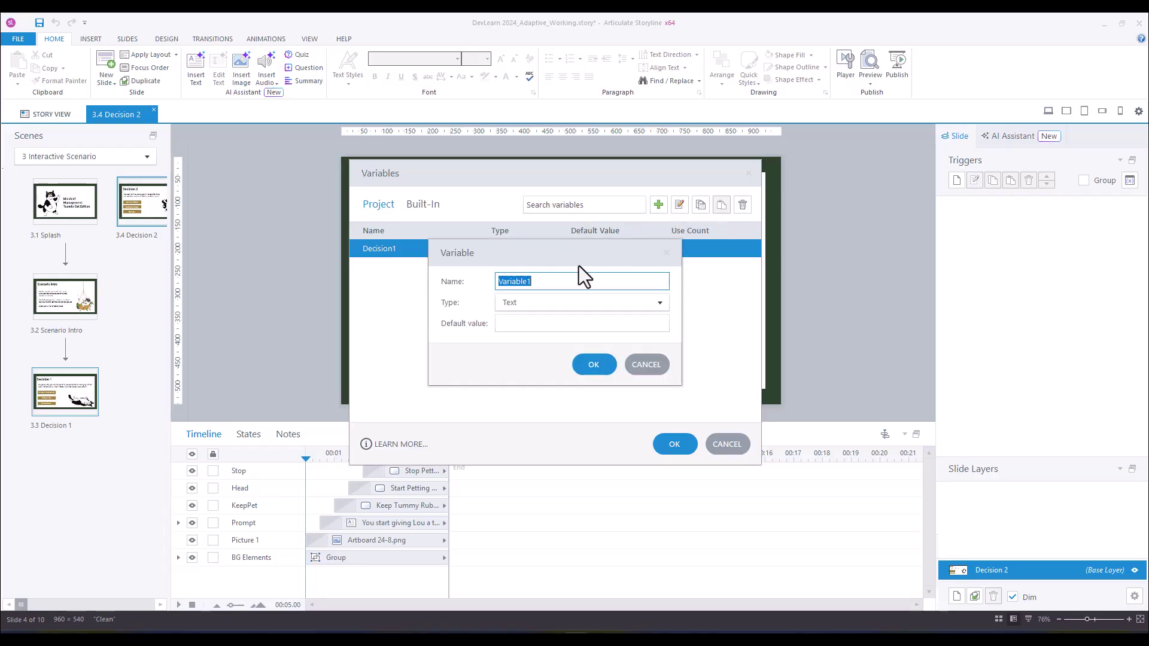
{"action": "type", "text": "Decision2"}
{"action": "left_click", "coordinate": [527, 304]}
{"action": "left_click", "coordinate": [524, 348]}
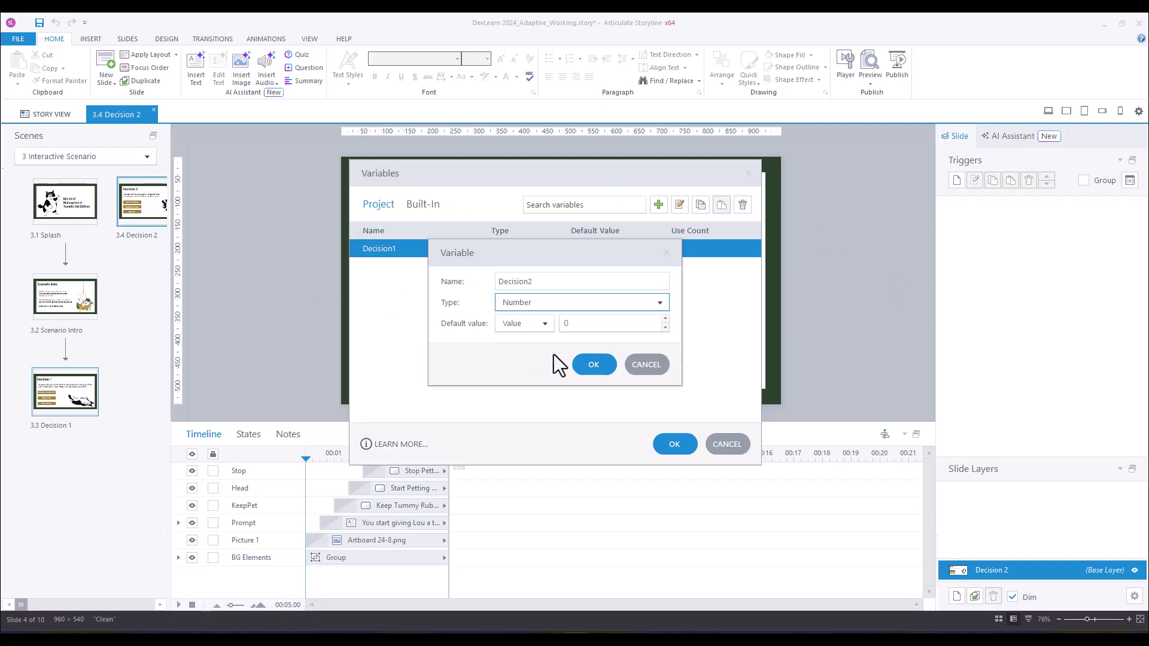
{"action": "left_click", "coordinate": [598, 366]}
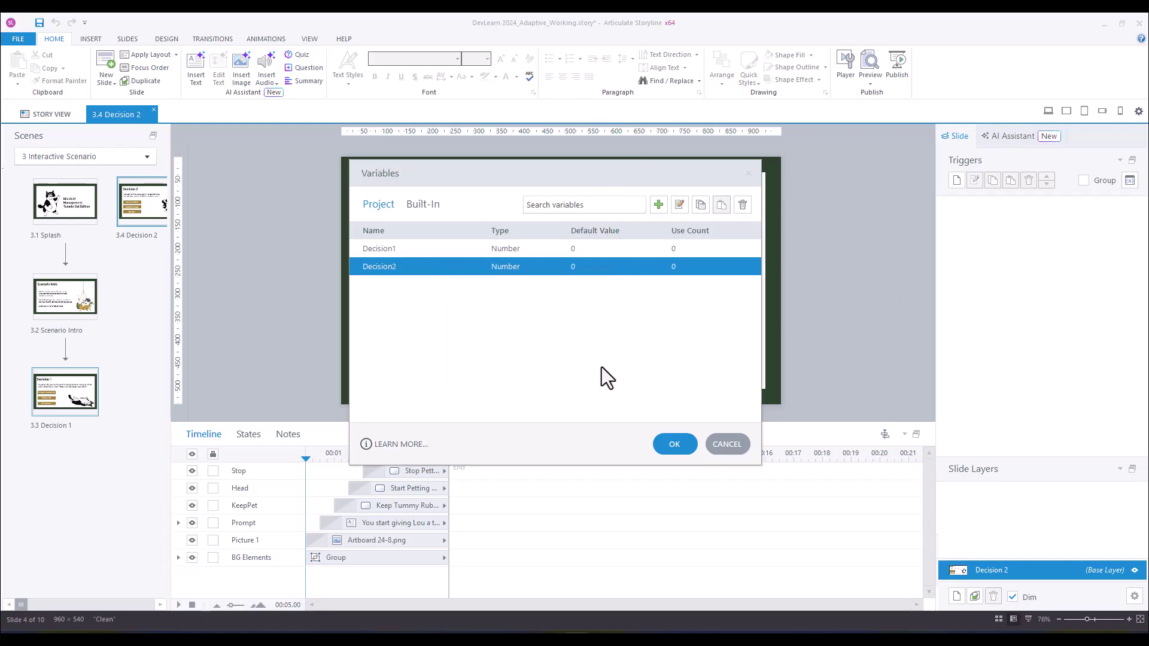
{"action": "left_click", "coordinate": [675, 445]}
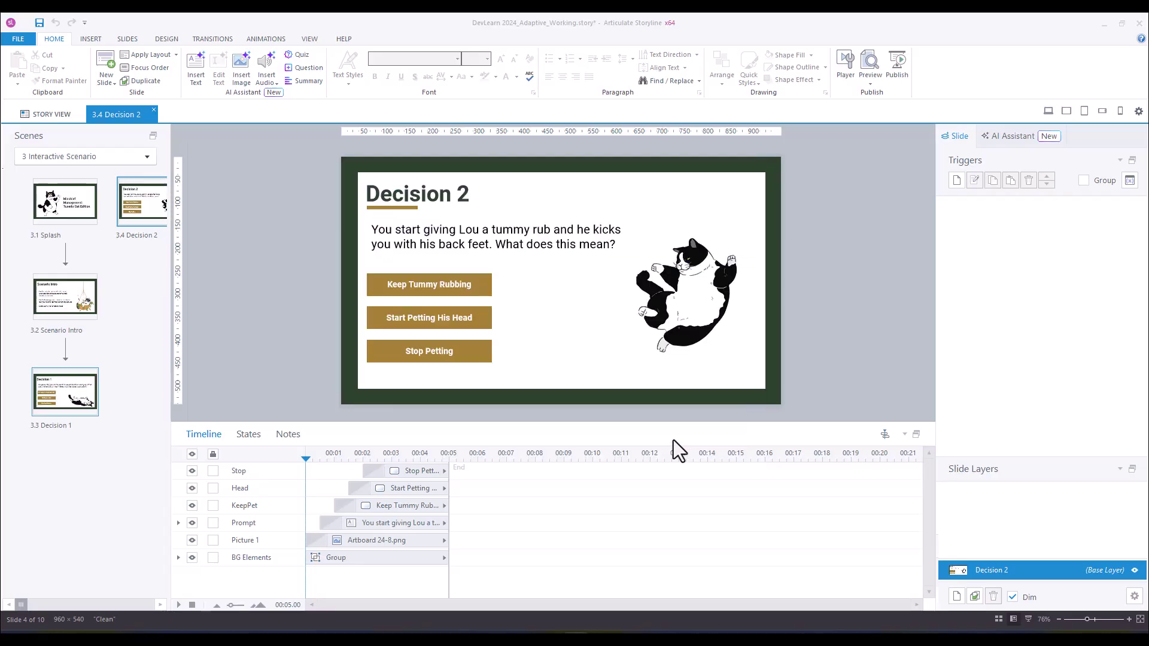
{"action": "left_click", "coordinate": [84, 389]}
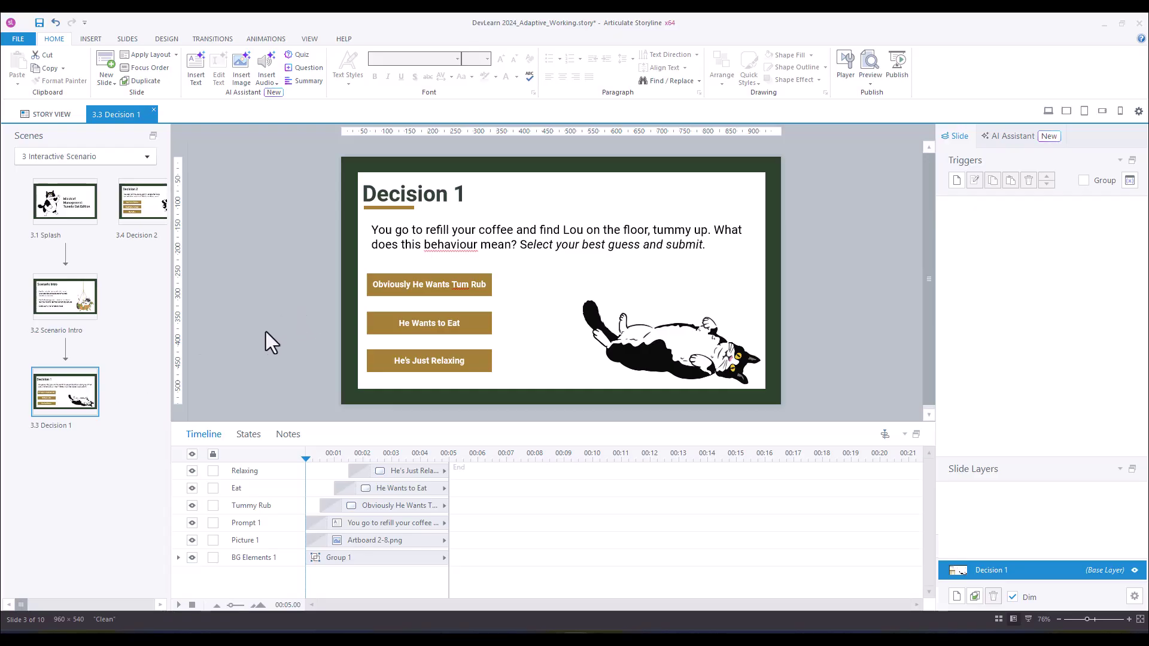
- Give the Obviously He Wants Tum Rub button an Adjust variable trigger setting Decision1 = 3
{"action": "left_click", "coordinate": [490, 286]}
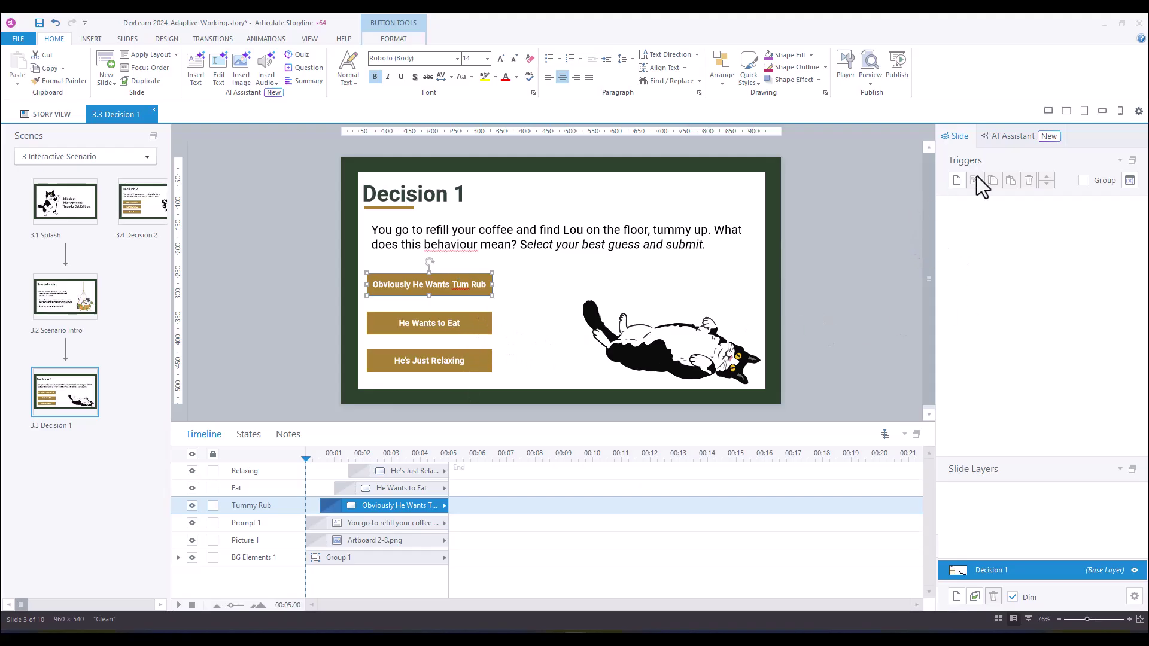
{"action": "left_click", "coordinate": [958, 180]}
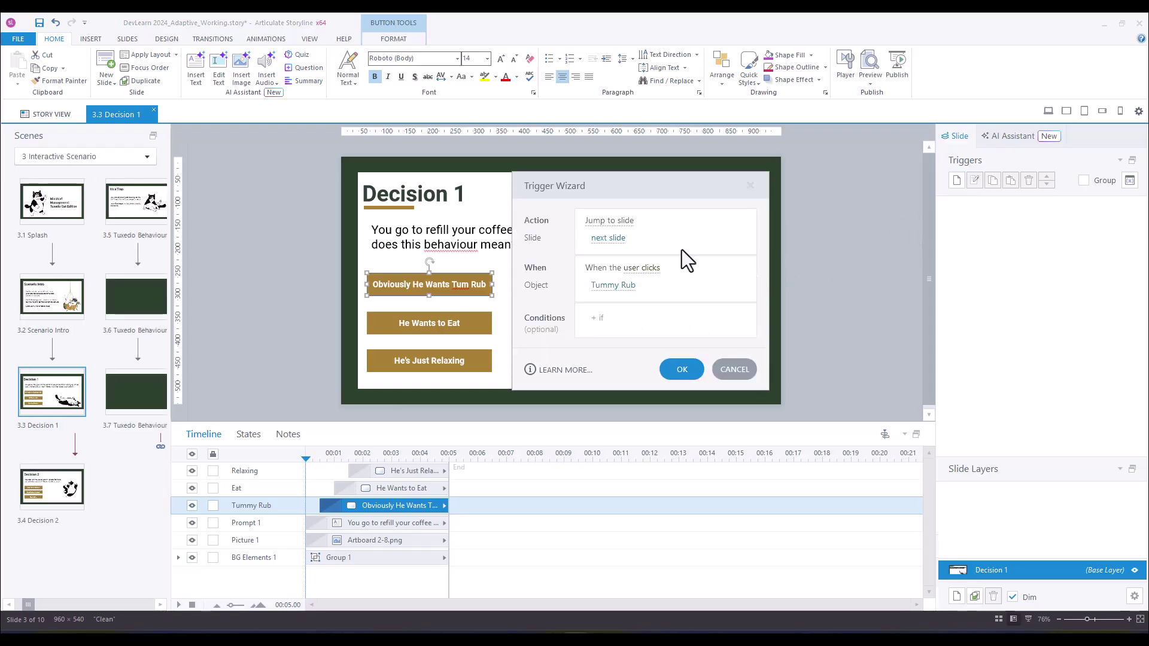
{"action": "left_click", "coordinate": [622, 222]}
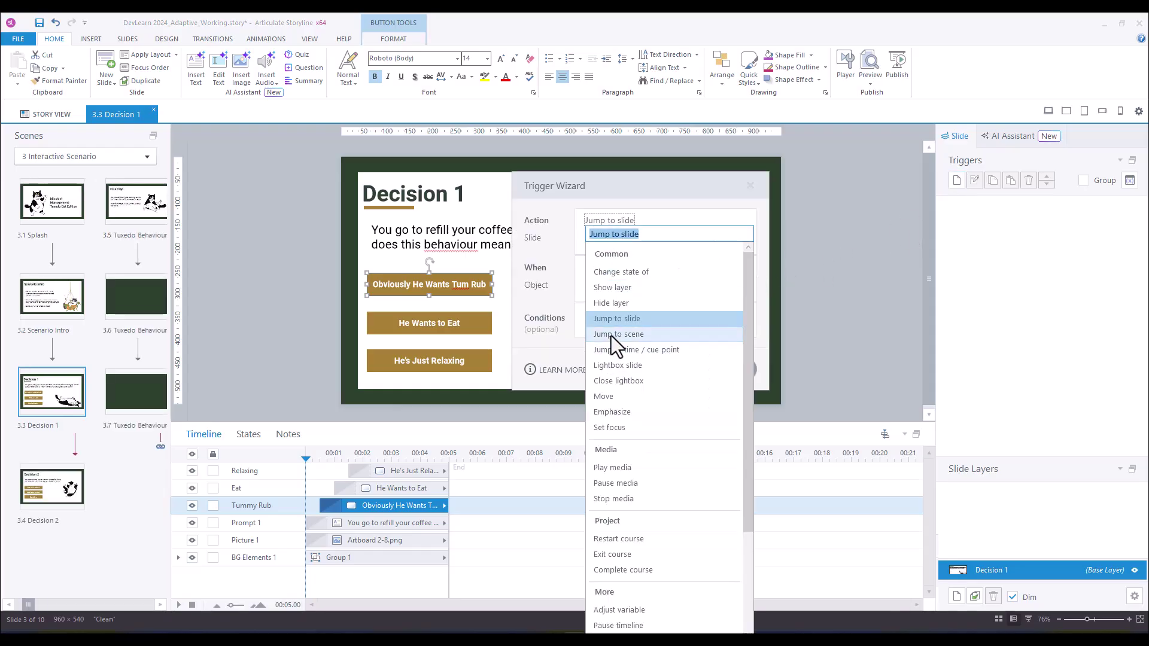
{"action": "type", "text": "ad"}
{"action": "left_click", "coordinate": [637, 250]}
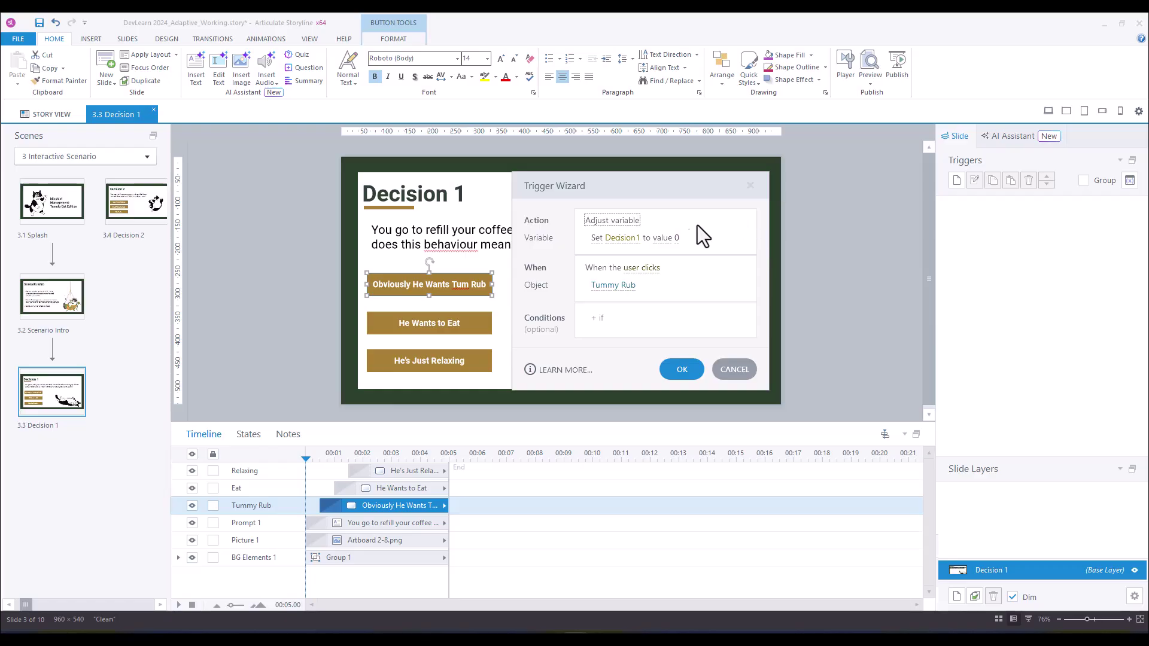
{"action": "left_click", "coordinate": [676, 239]}
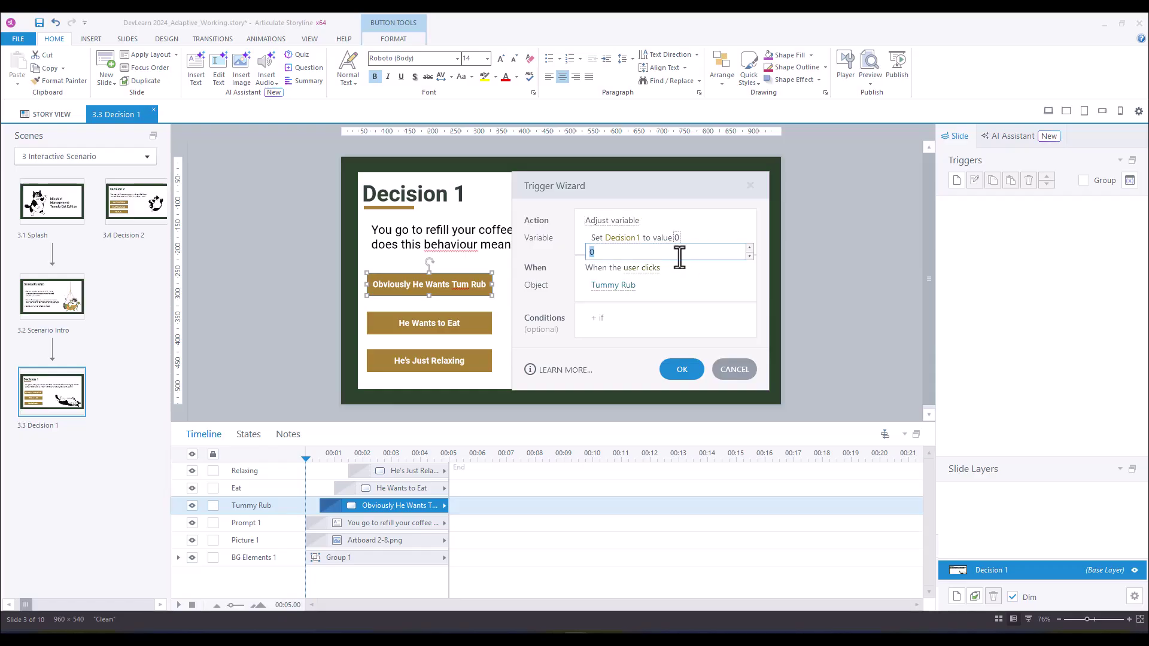
{"action": "type", "text": "3"}
{"action": "left_click", "coordinate": [647, 323]}
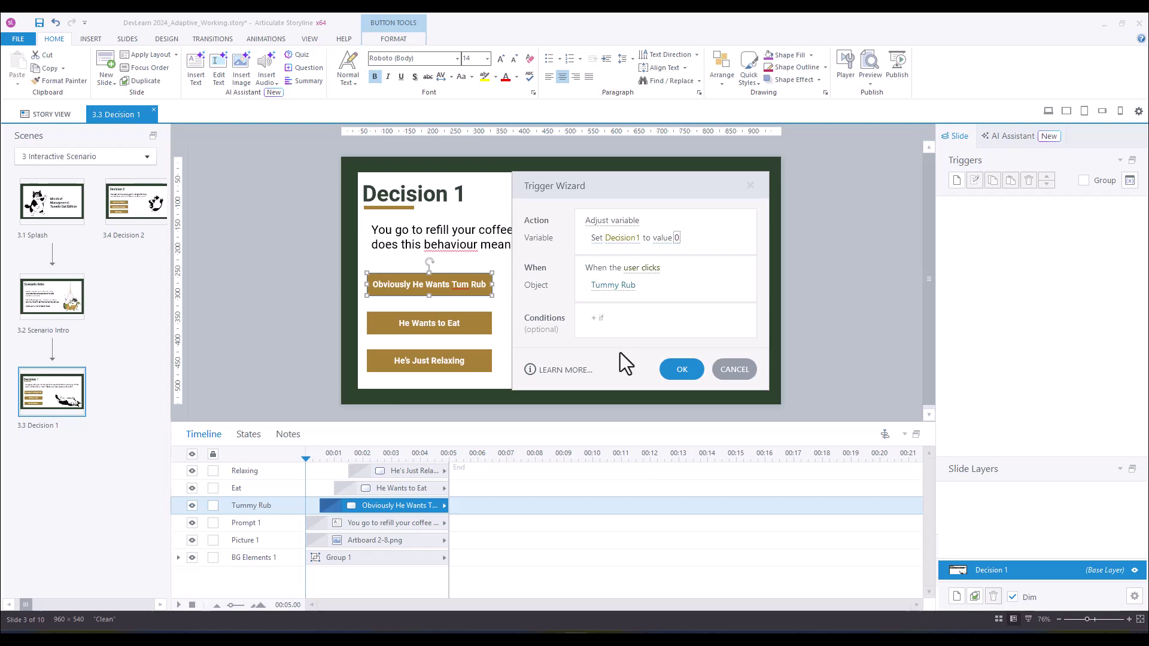
{"action": "left_click", "coordinate": [683, 370]}
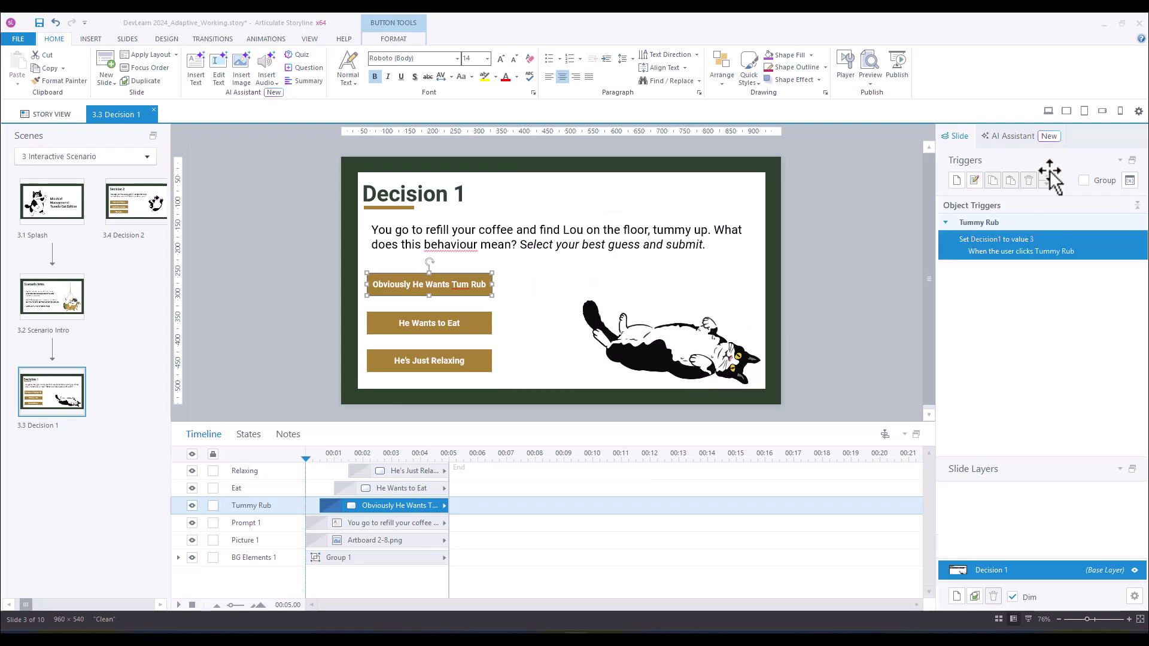
- Add a second trigger on the same button that jumps to the next slide
{"action": "left_click", "coordinate": [958, 181]}
{"action": "left_click", "coordinate": [608, 222]}
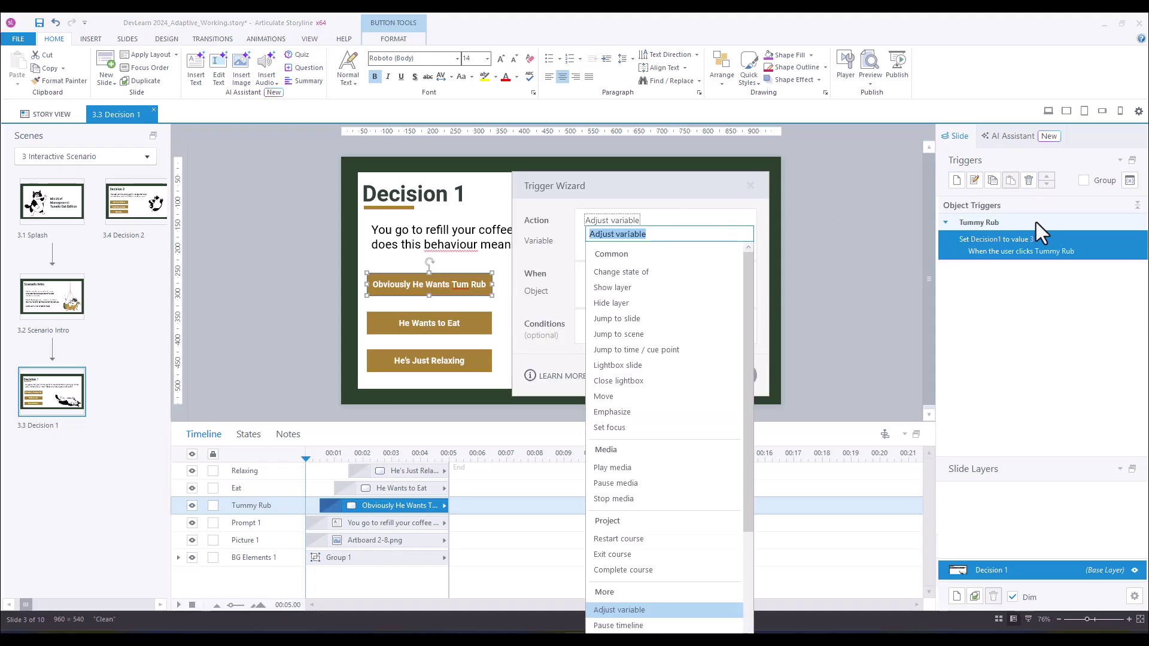
{"action": "type", "text": "jum"}
{"action": "key", "text": "Down"}
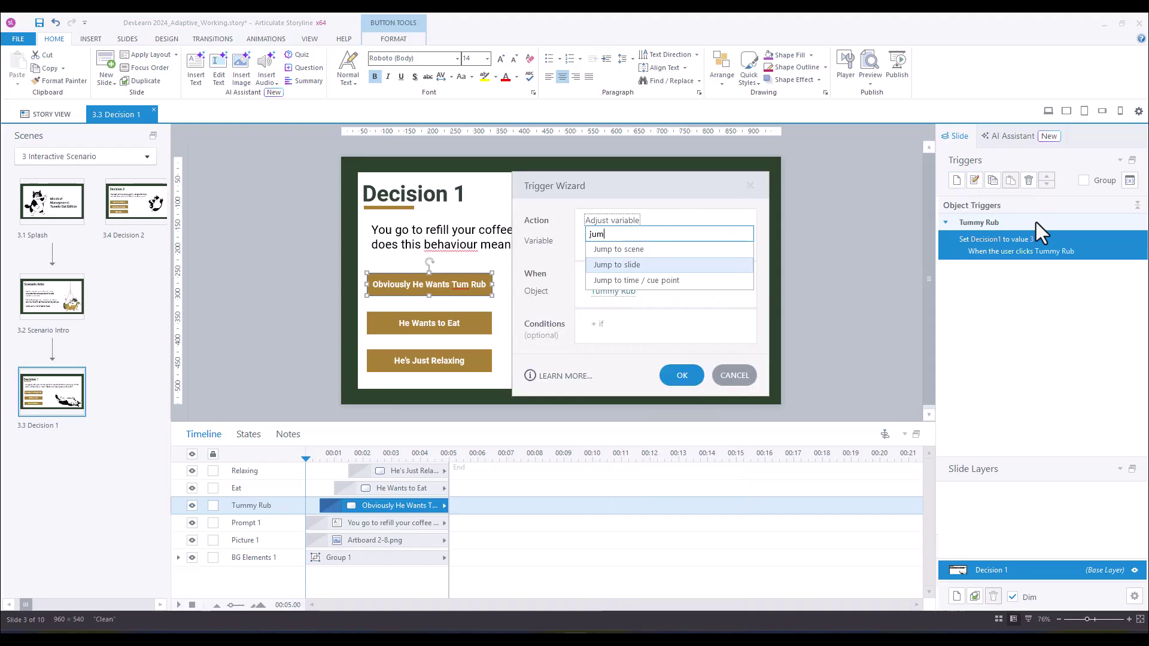
{"action": "key", "text": "Return"}
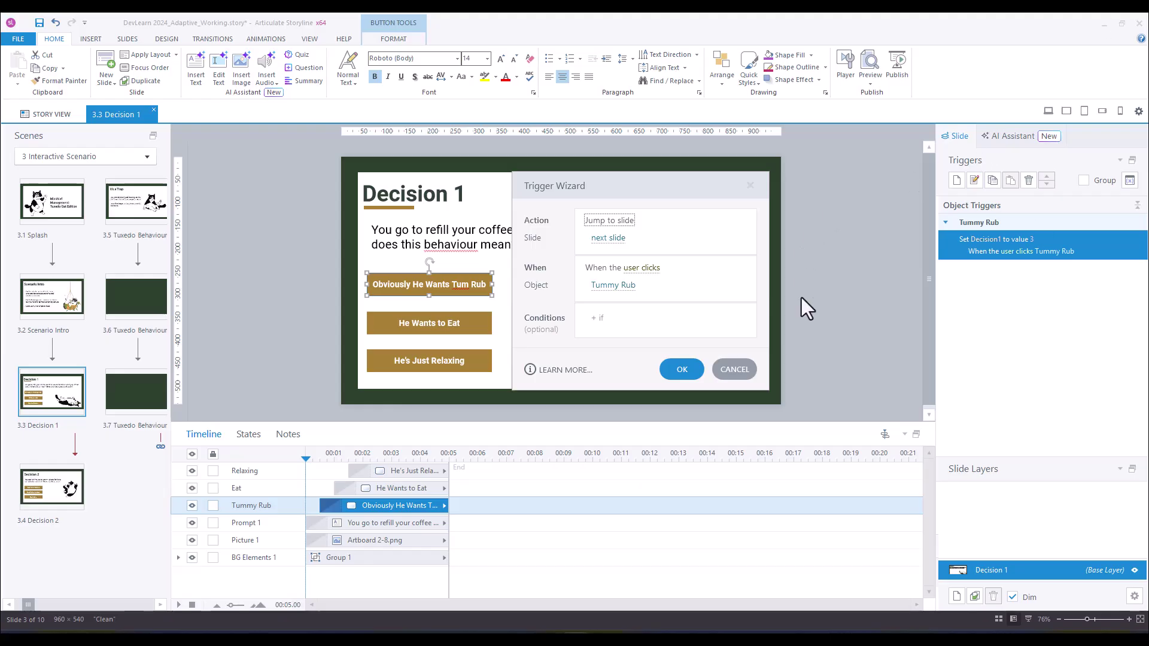
{"action": "left_click", "coordinate": [682, 369]}
{"action": "left_click", "coordinate": [1086, 243]}
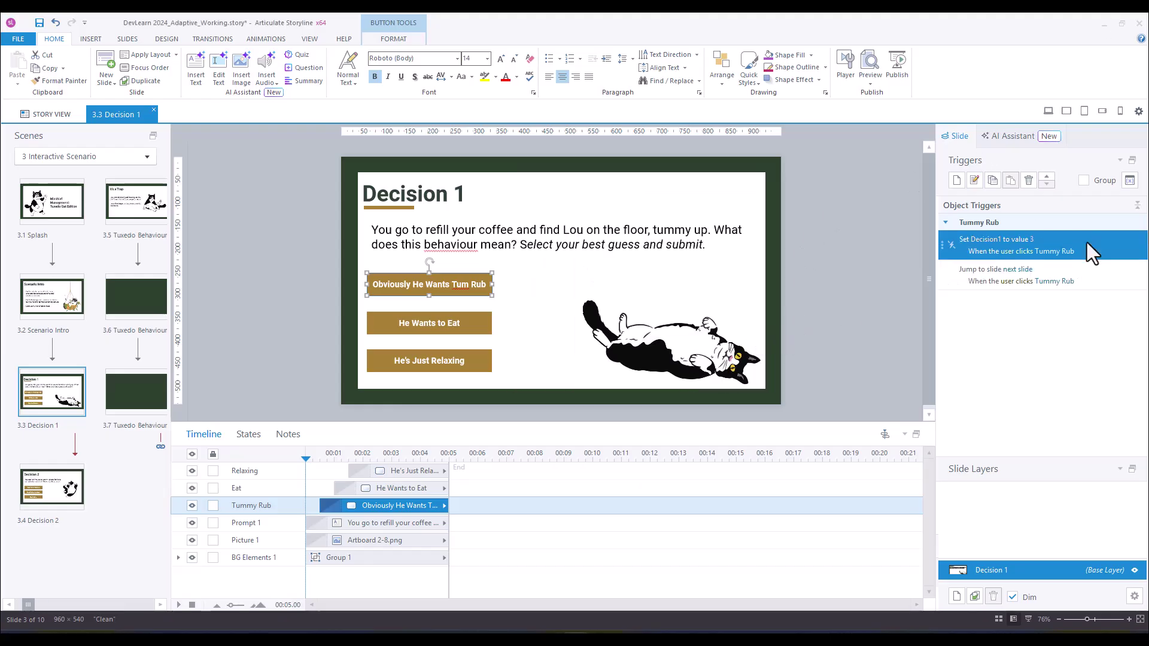
{"action": "left_click", "coordinate": [1090, 271]}
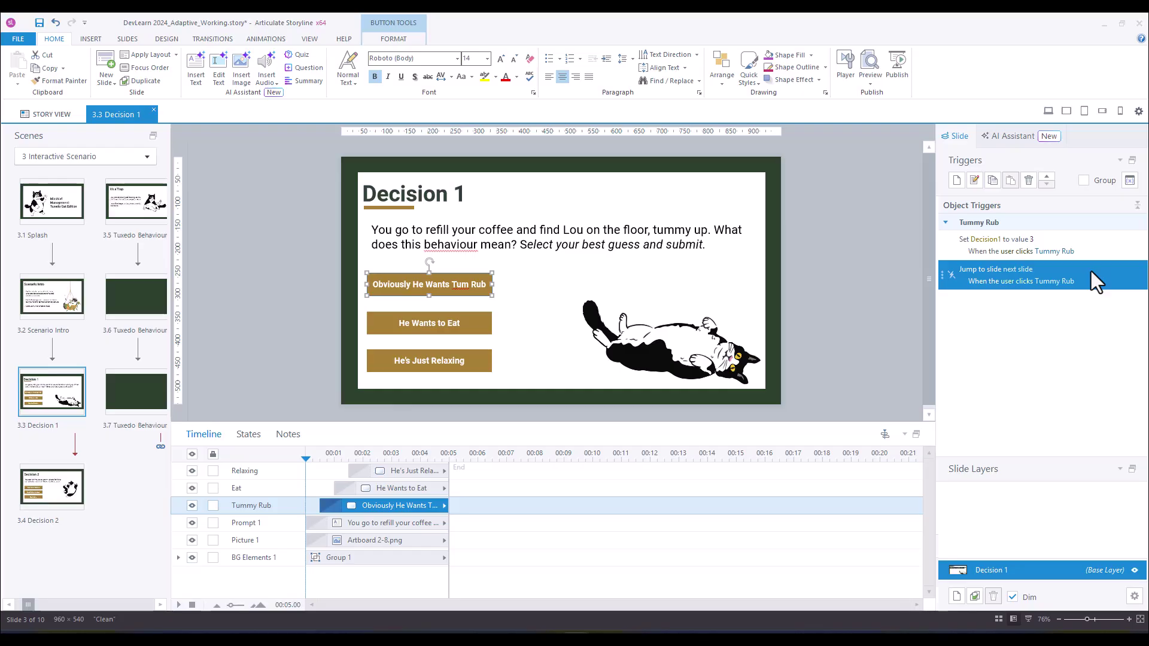